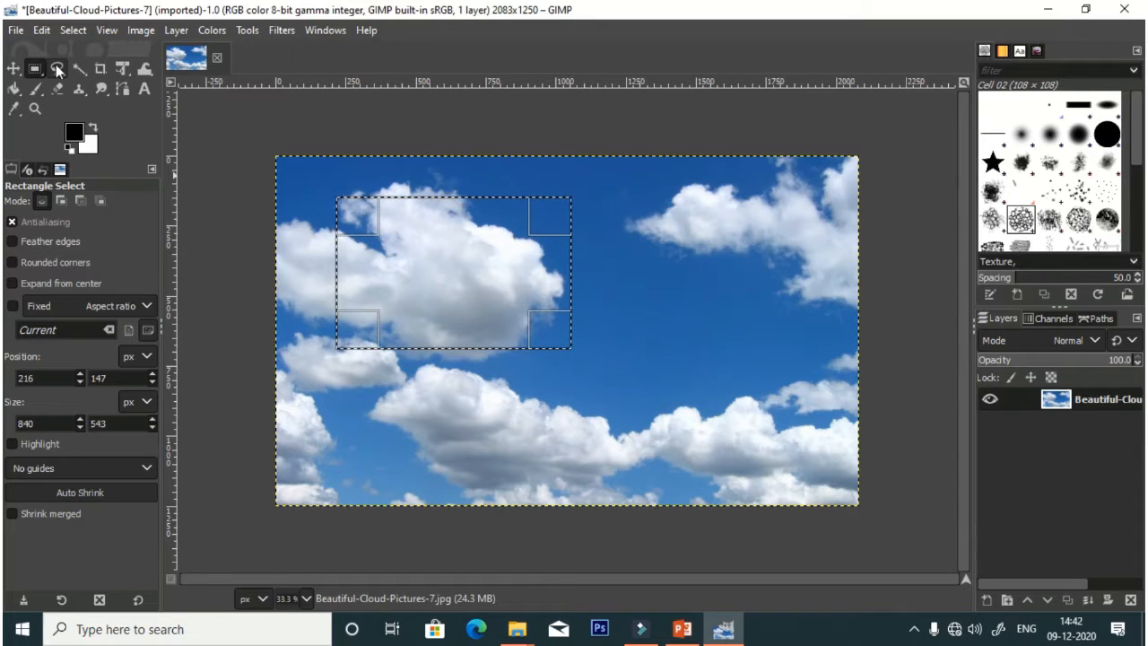
# Step: Draw a closed four-cornered polygonal selection across the middle of the sky with the Free Select tool
pyautogui.click(62, 74)
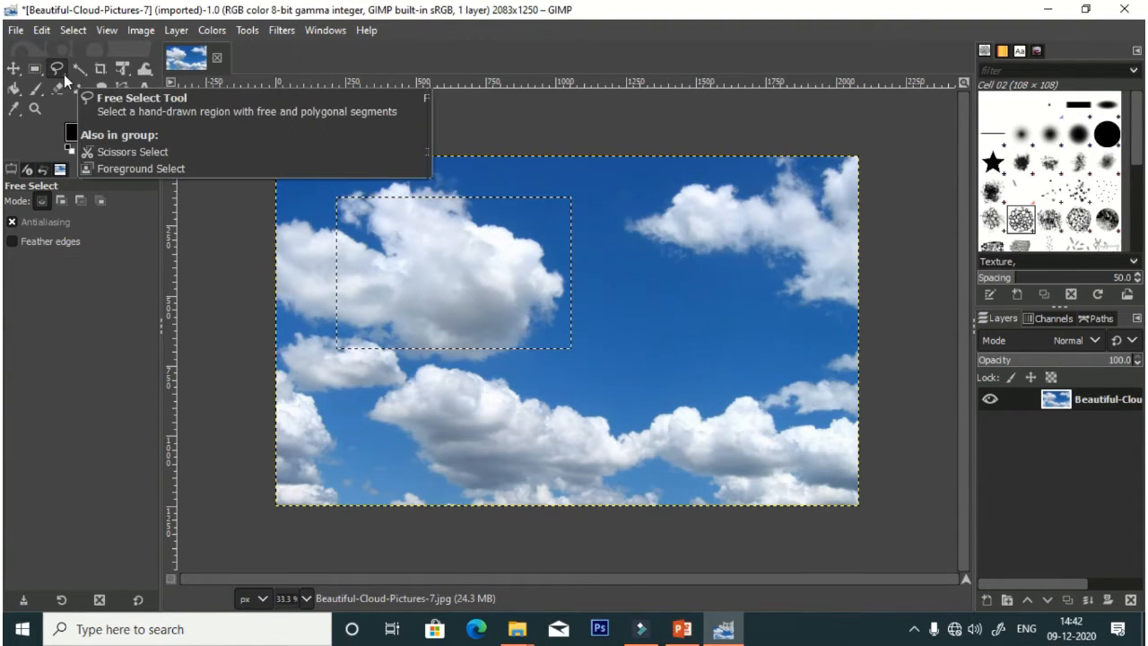
pyautogui.click(424, 389)
pyautogui.click(621, 439)
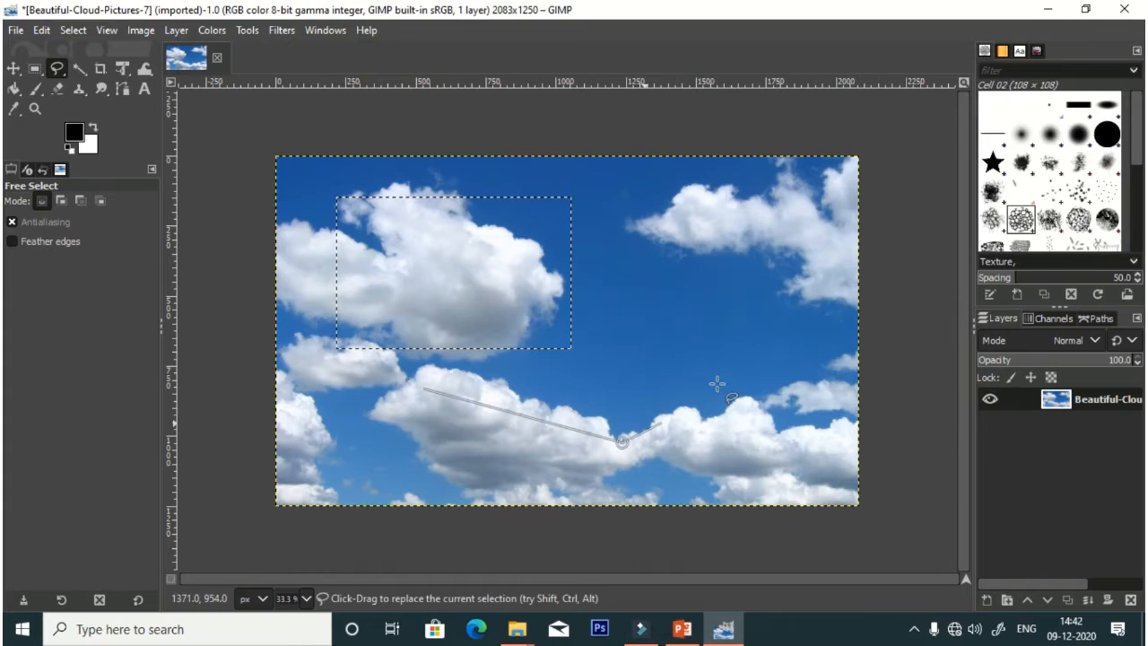
pyautogui.click(761, 309)
pyautogui.click(744, 231)
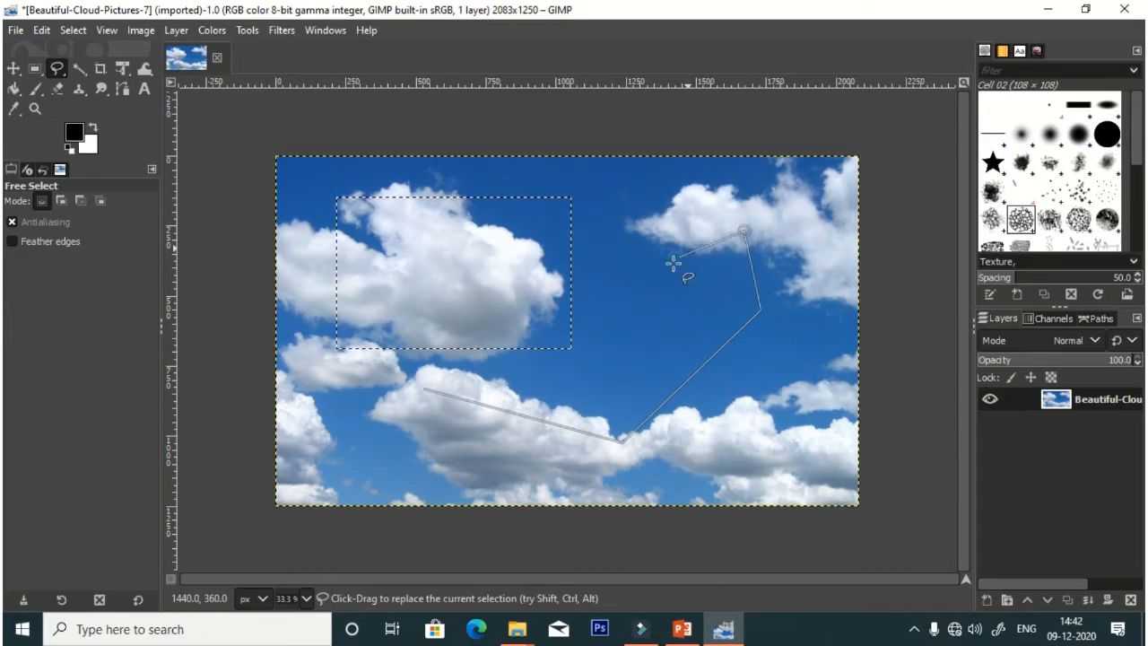
pyautogui.click(424, 389)
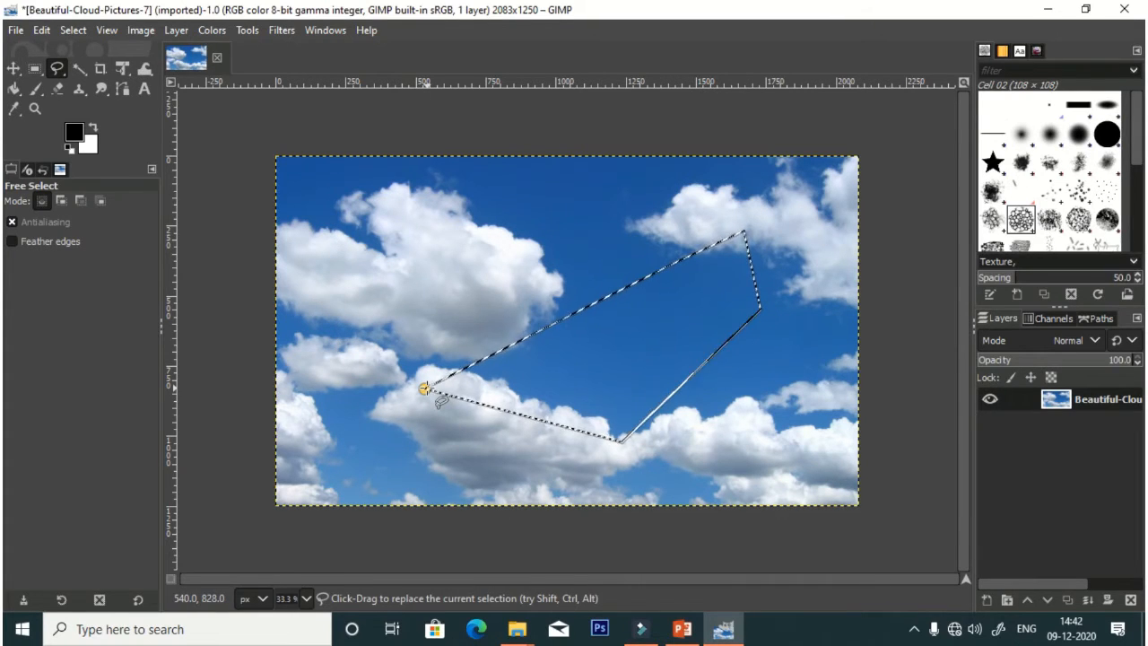
pyautogui.press('Return')
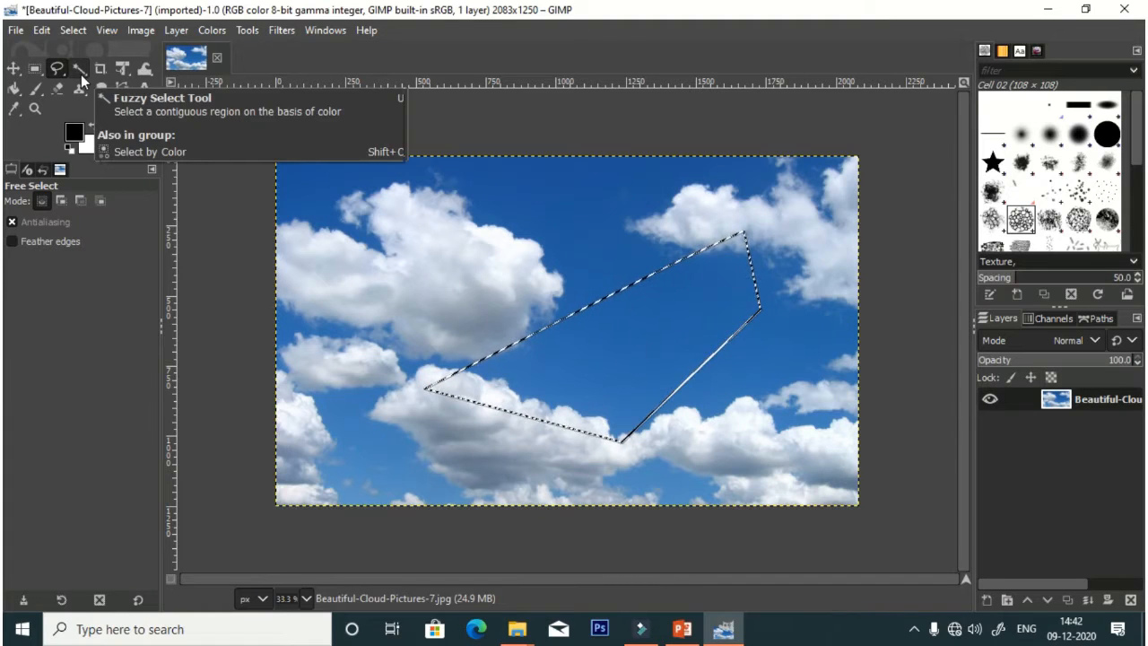
# Step: Fuzzy-select bright areas of the upper and lower clouds one after another, ending with the upper-right cloud
pyautogui.click(80, 74)
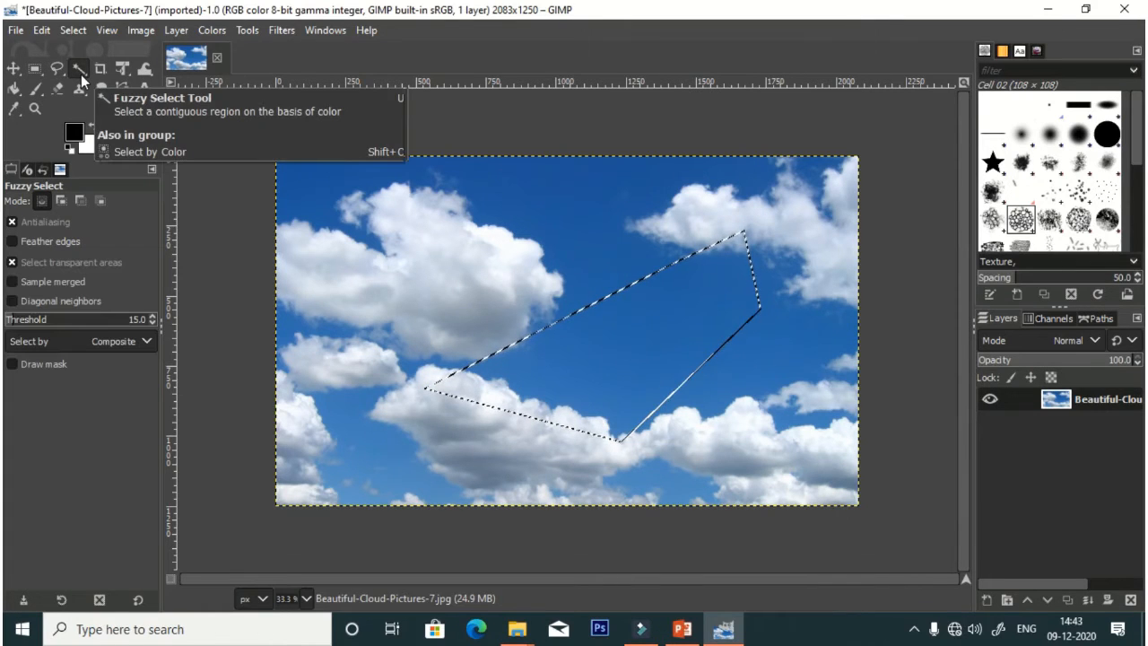
pyautogui.click(402, 194)
pyautogui.click(717, 205)
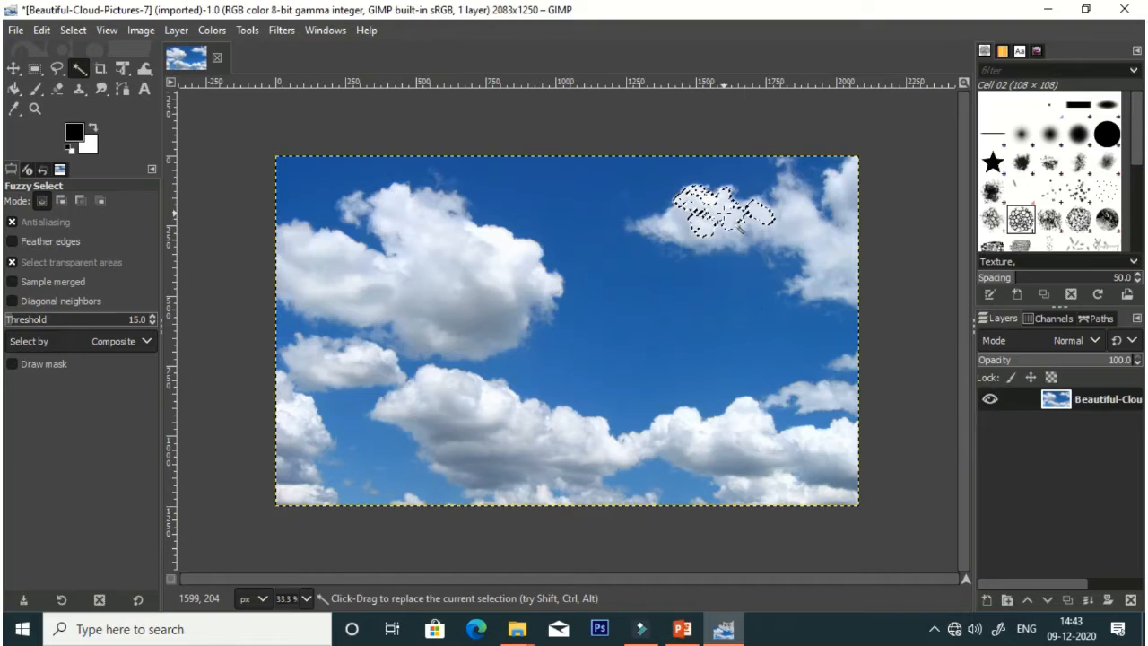
pyautogui.click(461, 298)
pyautogui.click(474, 412)
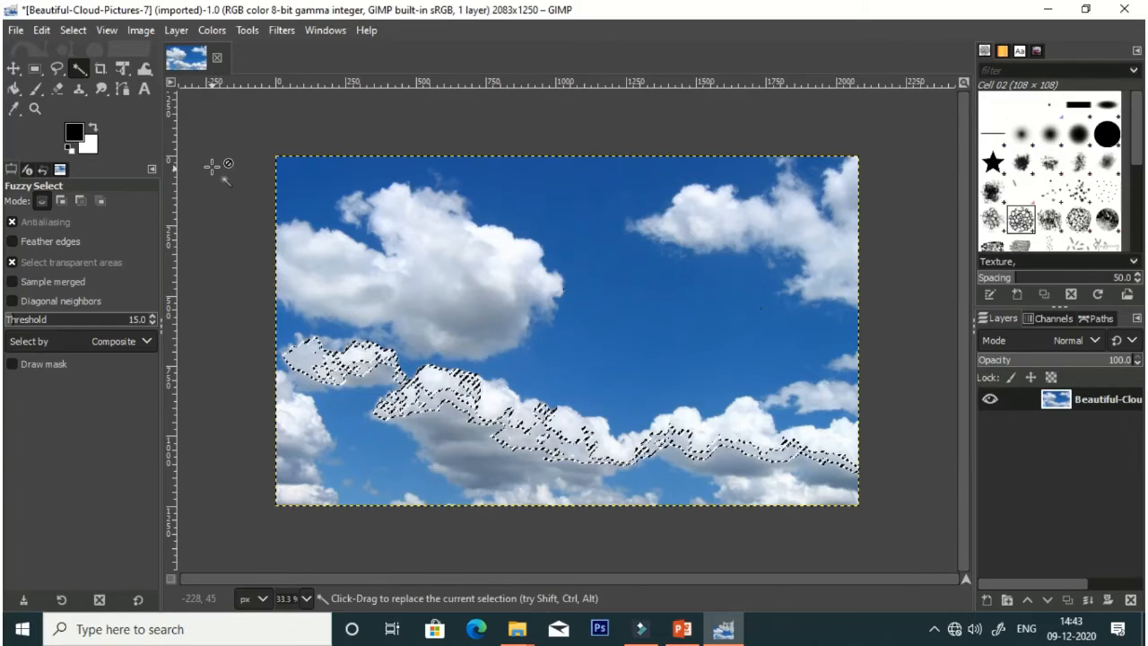
pyautogui.click(444, 263)
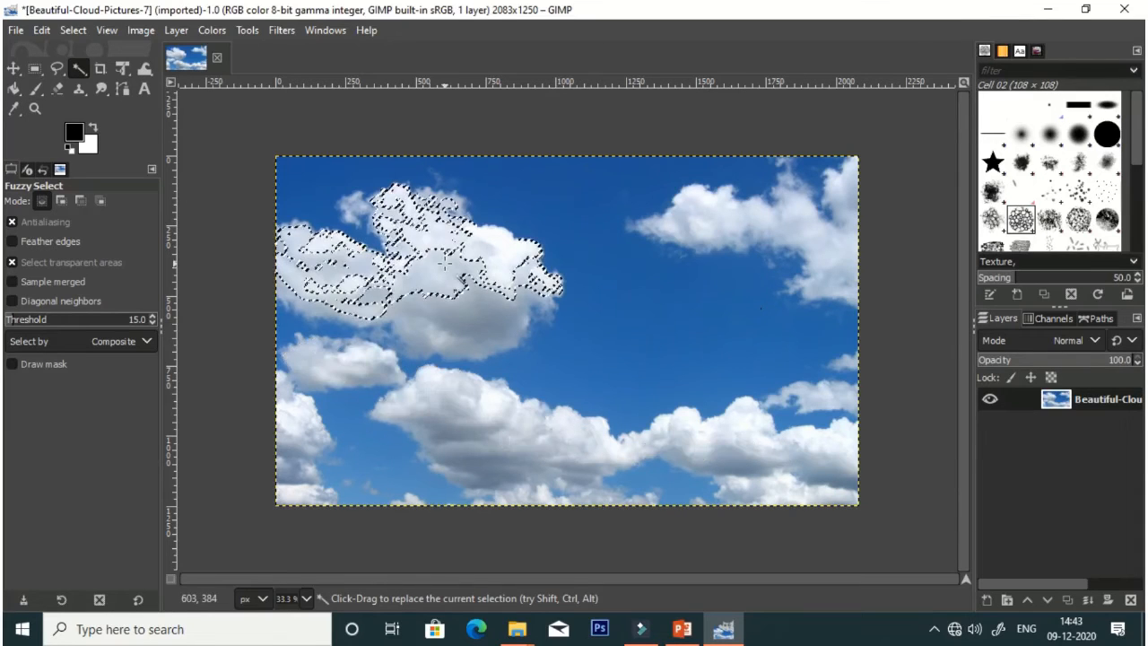
pyautogui.click(692, 217)
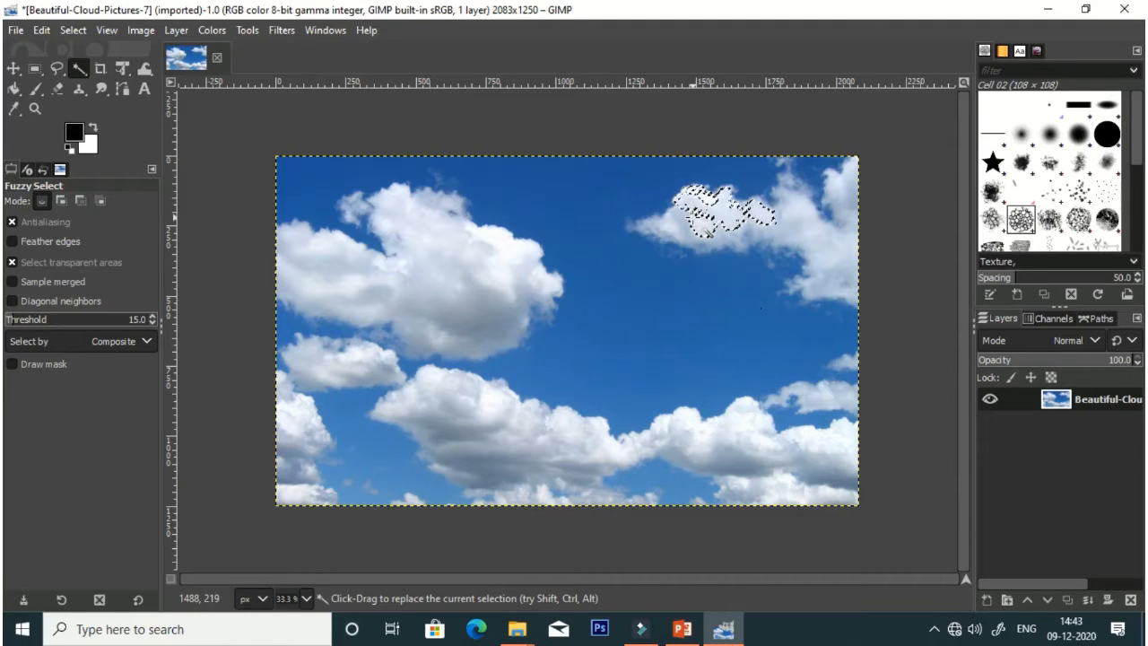
# Step: Add a rectangular selection of about 684 × 510 px over the upper-left cloud to the current selection
pyautogui.click(42, 72)
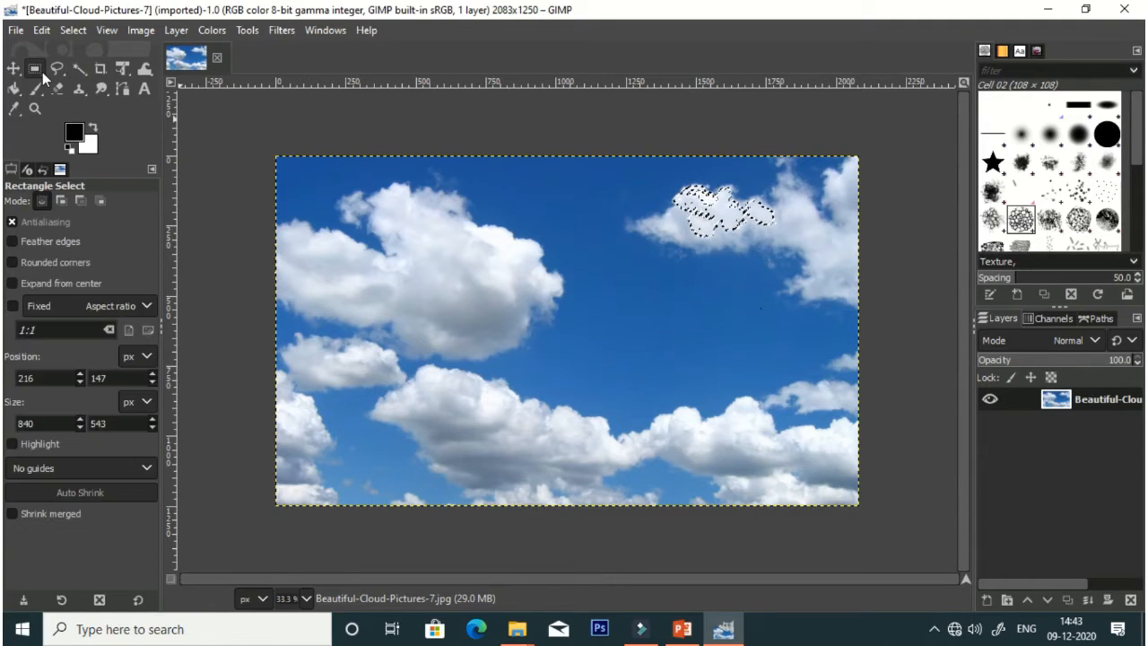
pyautogui.click(63, 202)
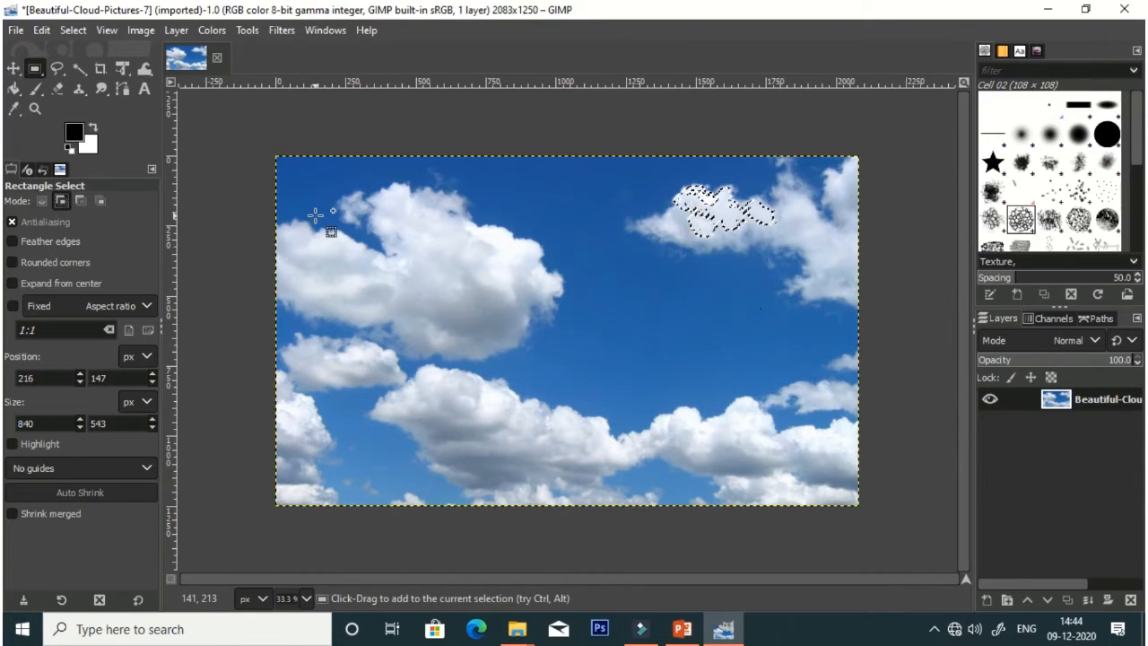
pyautogui.moveTo(315, 215); pyautogui.dragTo(507, 357)
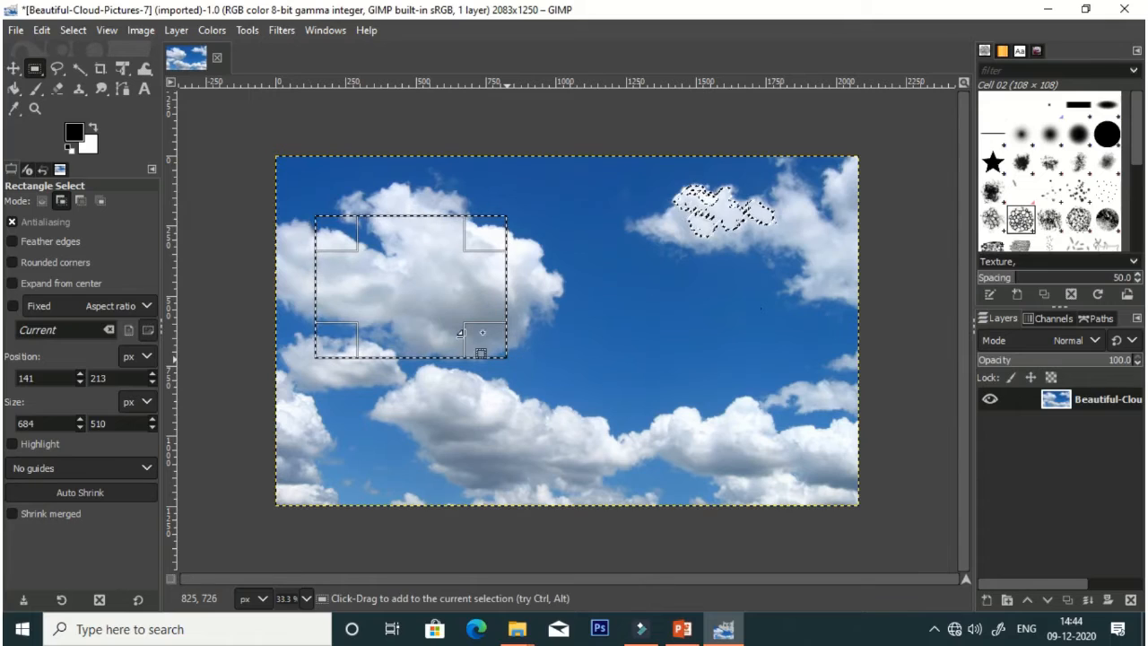
# Step: In subtract mode, move the added rectangle to the central sky and subtract a rectangle of about 411 × 441 px overlapping its upper corner
pyautogui.click(84, 201)
pyautogui.moveTo(443, 293); pyautogui.dragTo(623, 353)
pyautogui.moveTo(344, 219); pyautogui.dragTo(459, 342)
pyautogui.moveTo(413, 295); pyautogui.dragTo(513, 265)
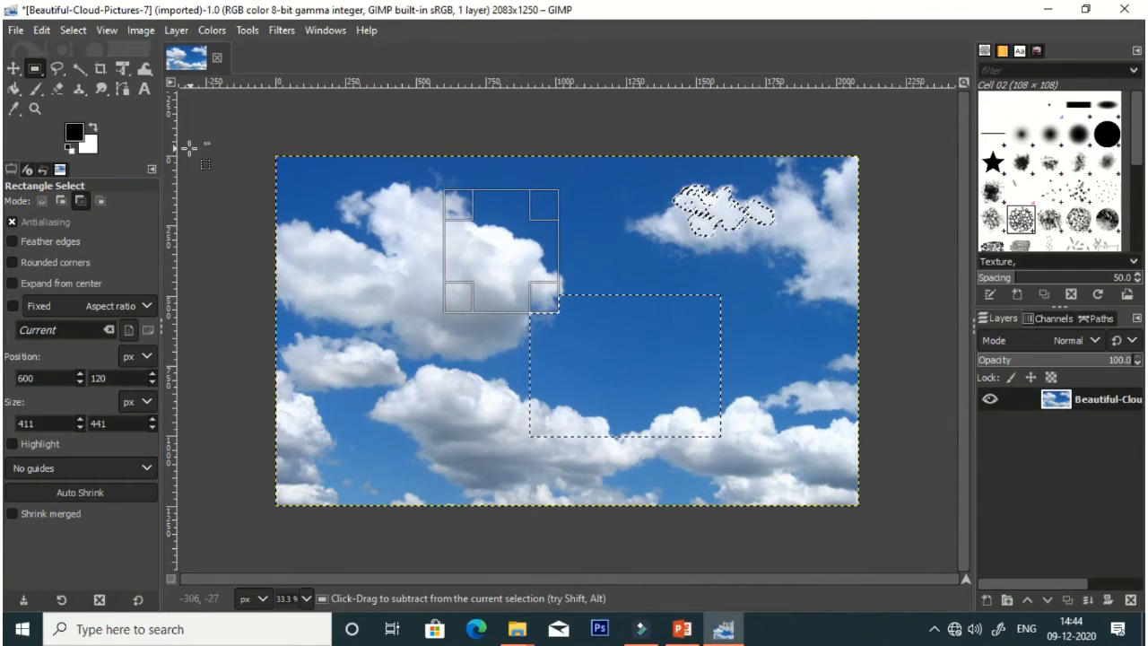
# Step: Intersect the current selection with a rectangle of about 639 × 276 px over the upper-left cloud and commit it
pyautogui.click(100, 199)
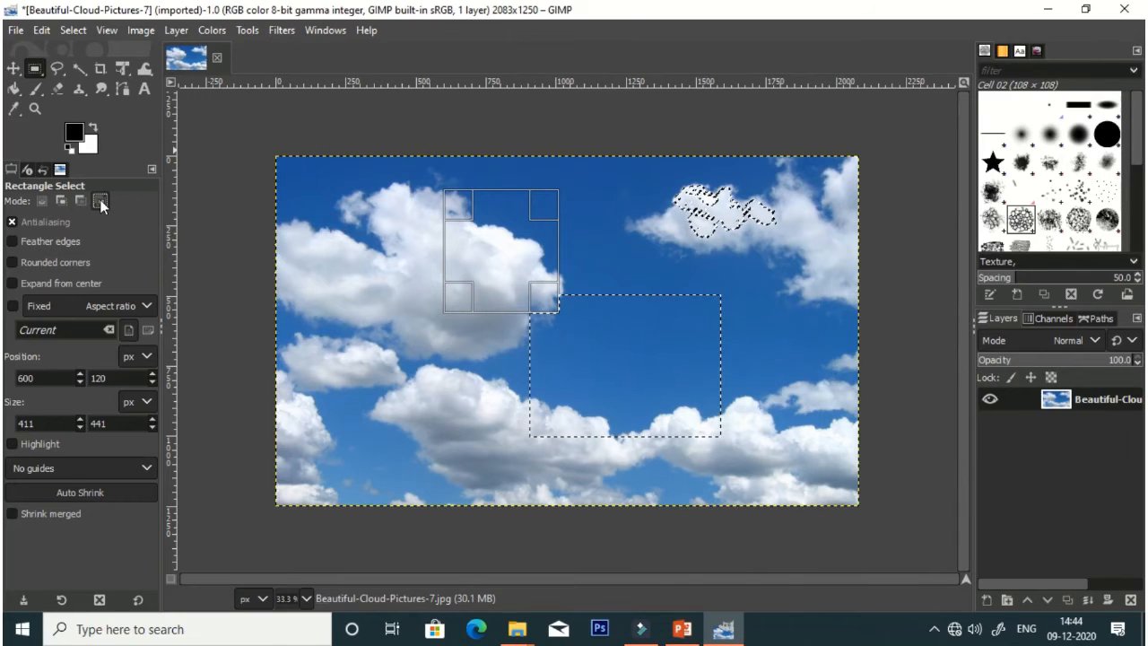
pyautogui.moveTo(311, 205); pyautogui.dragTo(485, 286)
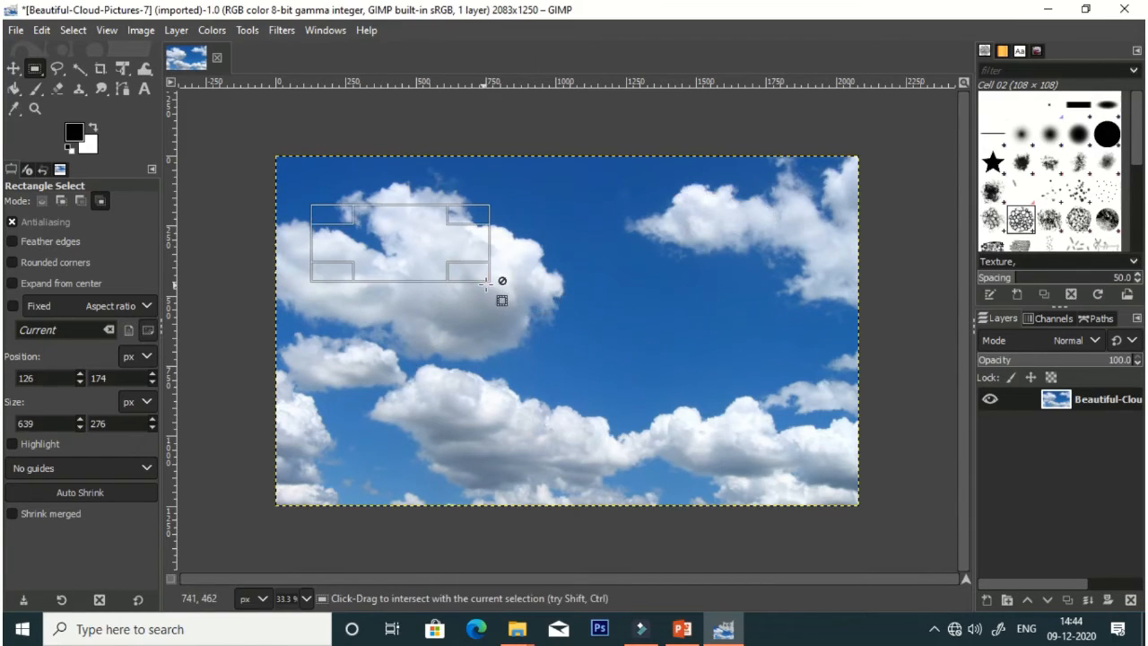
pyautogui.rightClick(465, 294)
pyautogui.moveTo(497, 338)
pyautogui.click(388, 340)
pyautogui.click(353, 351)
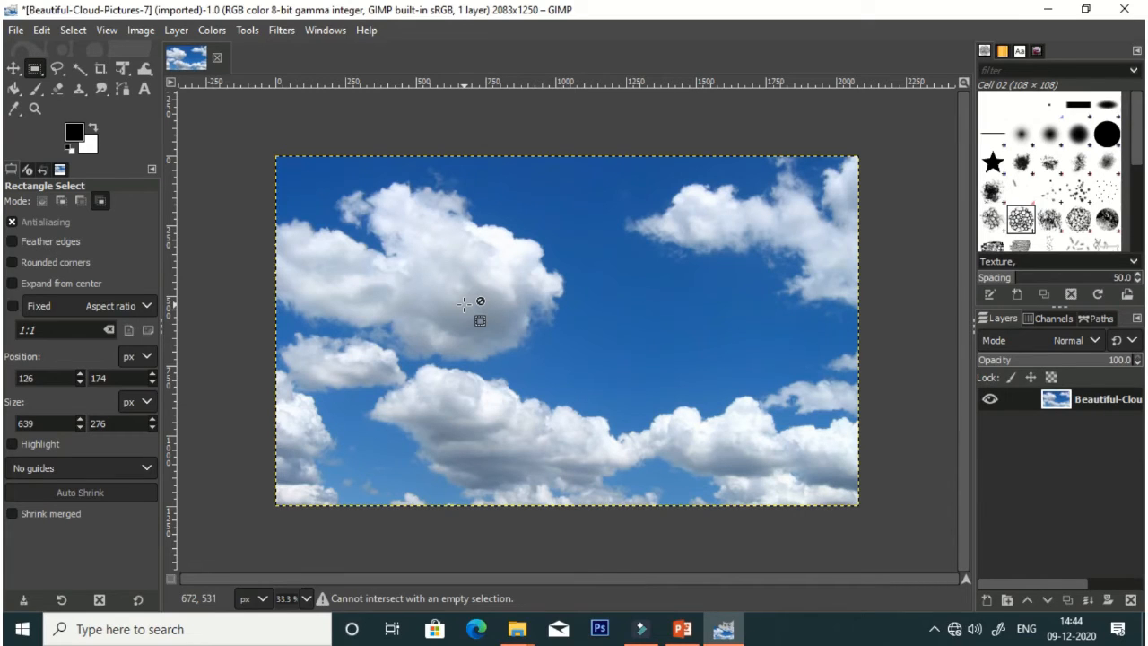
# Step: Draw a wavy black Pencil stroke from the upper-left cloud to the upper-right cloud with the Cell 02 brush at size 108
pyautogui.click(42, 94)
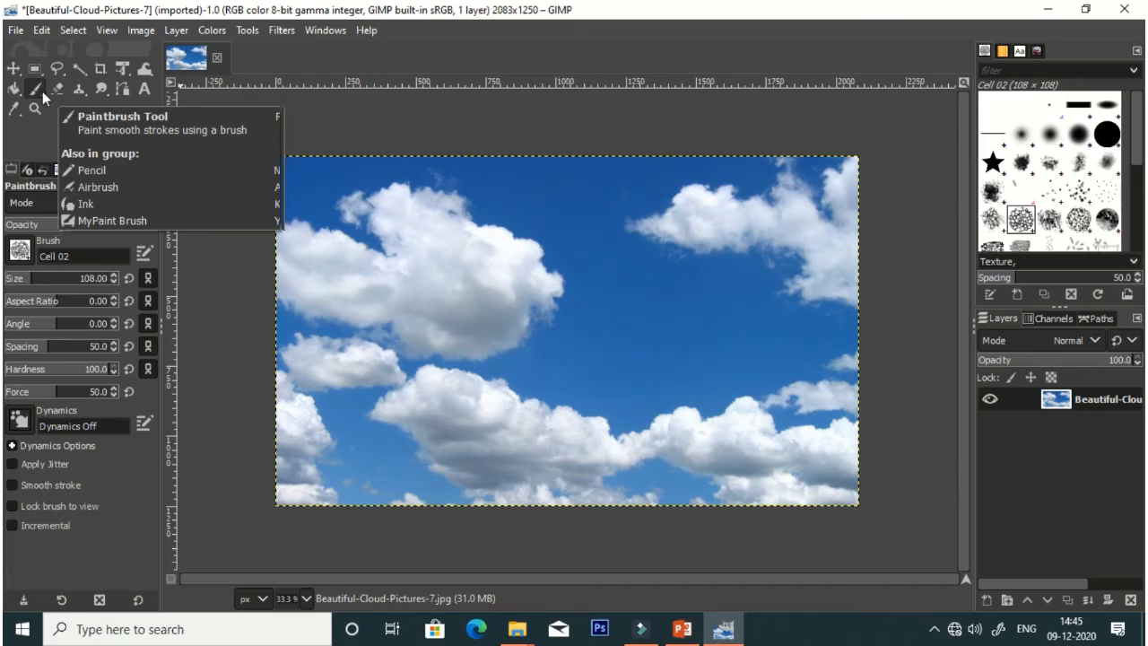
pyautogui.press('n')
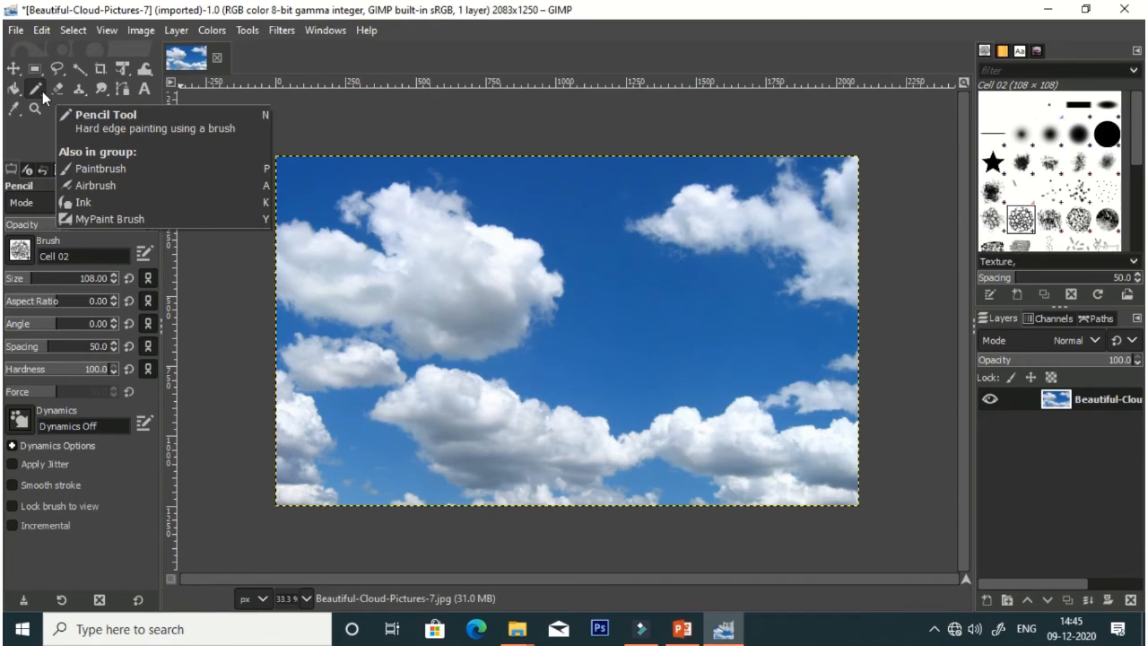
pyautogui.moveTo(418, 225)
pyautogui.mouseDown()
pyautogui.moveTo(480, 267)
pyautogui.moveTo(580, 303)
pyautogui.moveTo(584, 266)
pyautogui.moveTo(681, 272)
pyautogui.moveTo(740, 244)
pyautogui.mouseUp()
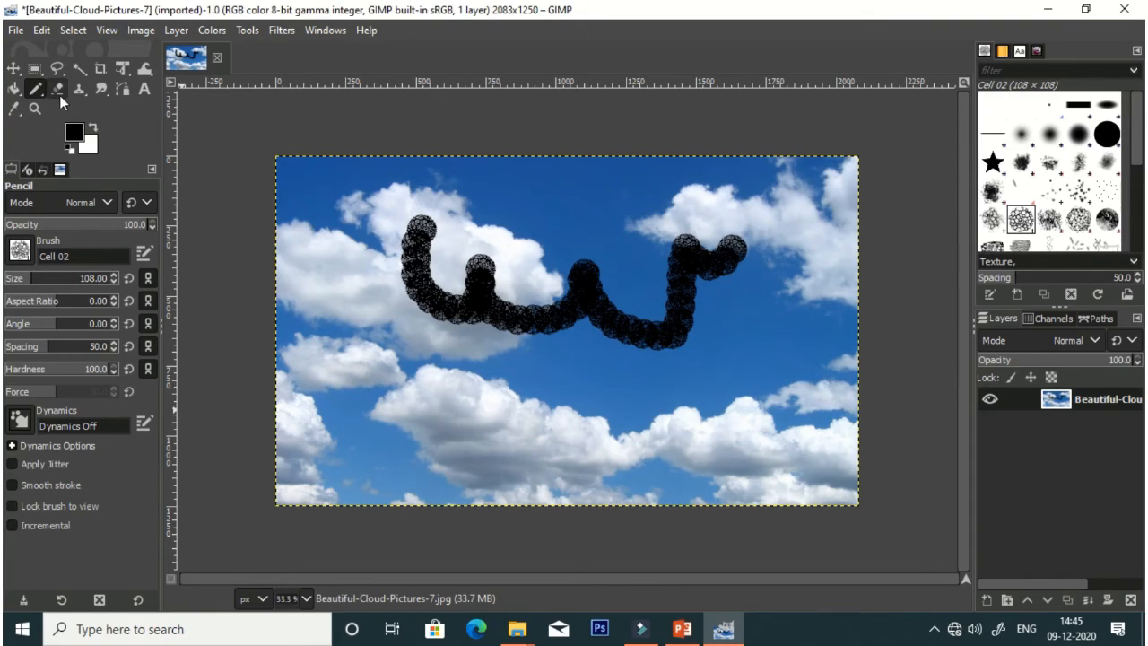
# Step: Bucket-fill similar-colored areas of the upper-left cloud and the lower central cloud with the black foreground color
pyautogui.click(14, 88)
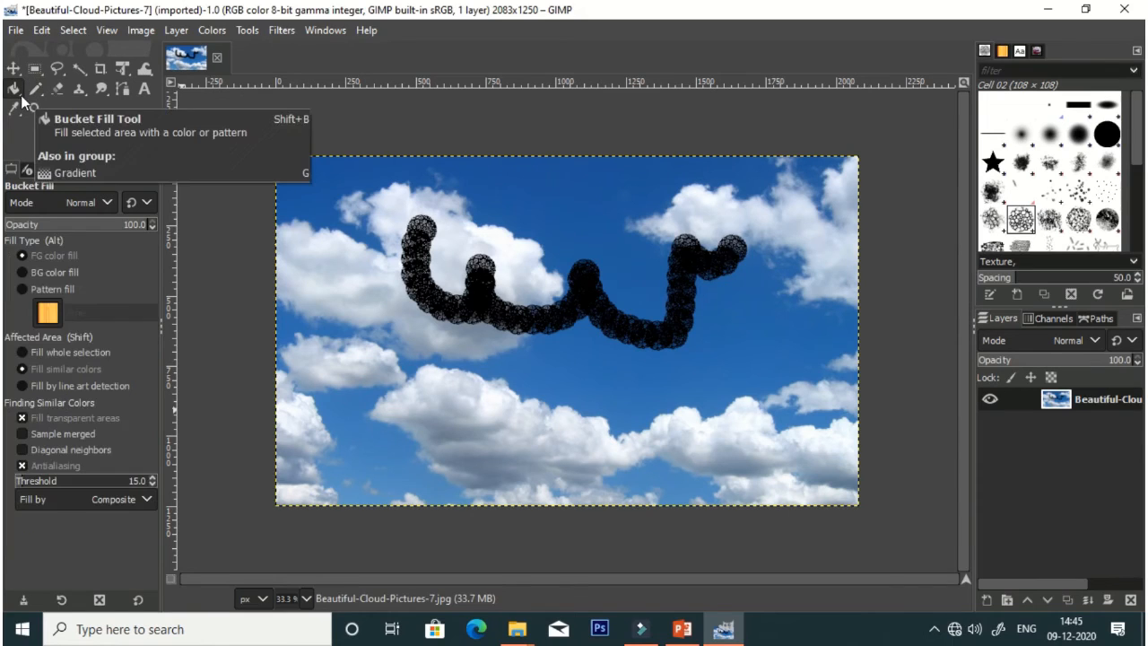
pyautogui.click(325, 284)
pyautogui.click(449, 421)
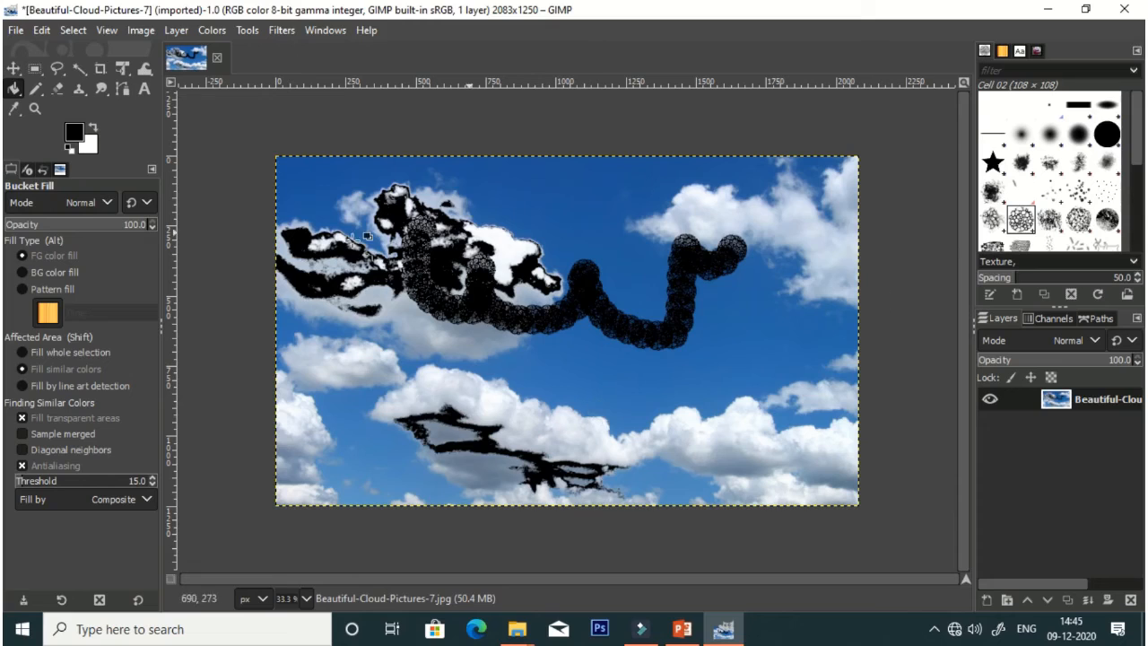
# Step: Set the foreground color to red (ee1616) and bucket-fill the shaded underside of the large upper-left cloud
pyautogui.click(78, 131)
pyautogui.click(137, 62)
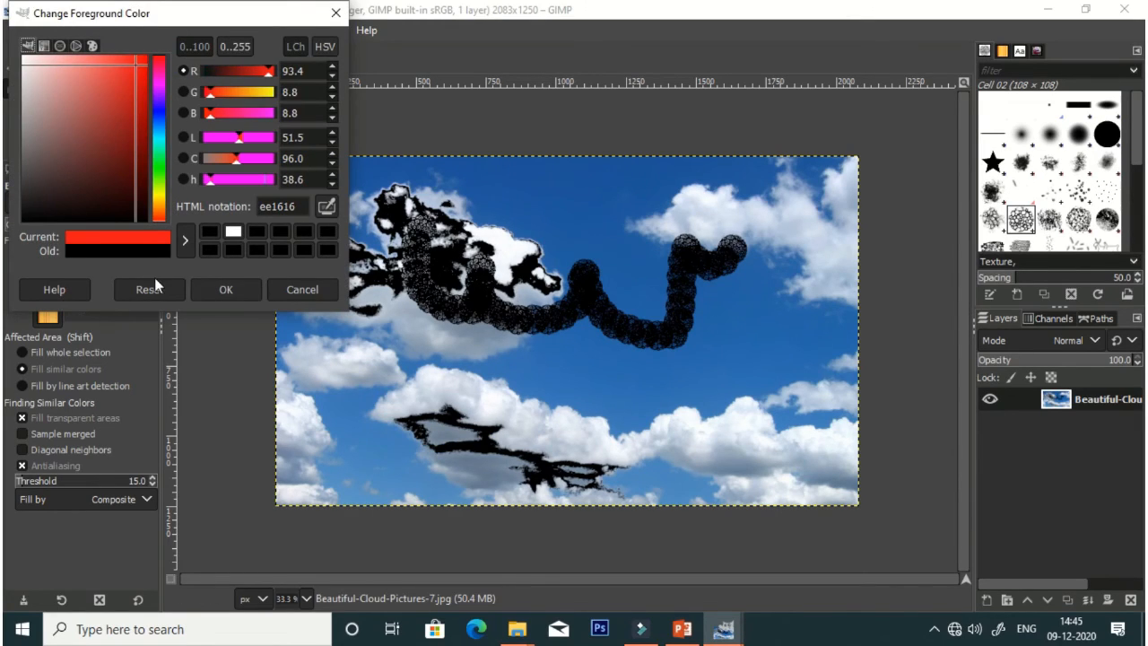
pyautogui.click(225, 289)
pyautogui.click(414, 327)
# Step: Bucket-fill the small left cloud, the lower cloud band, the upper-right cloud, the blue sky and the lower-left cloud edge with red
pyautogui.click(365, 376)
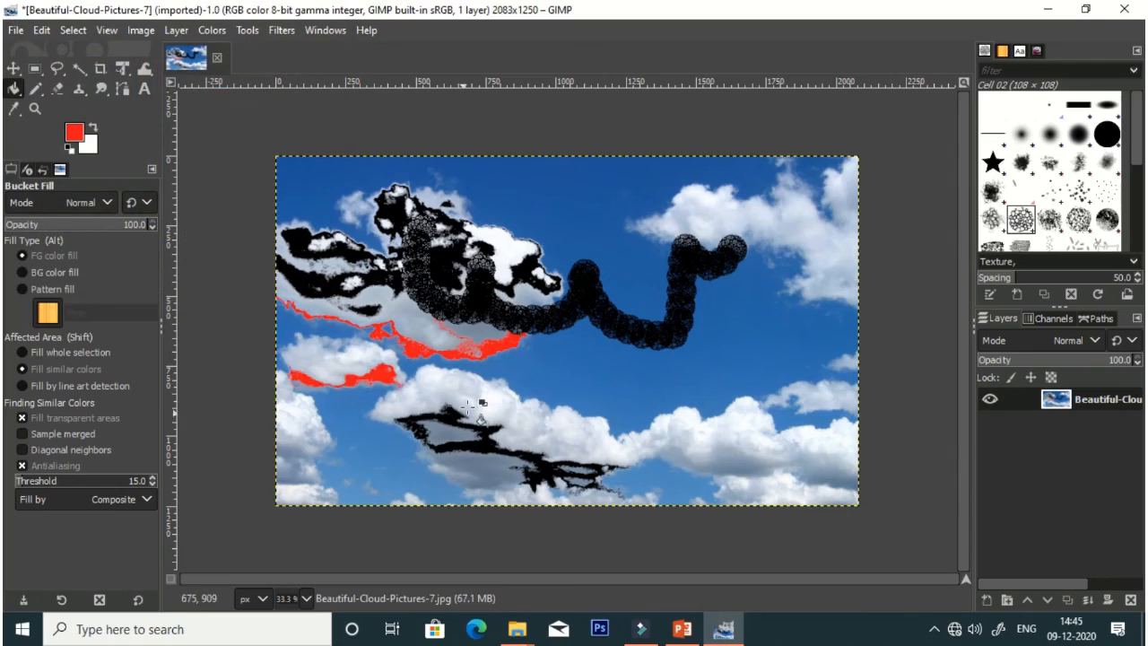
pyautogui.click(469, 410)
pyautogui.click(794, 253)
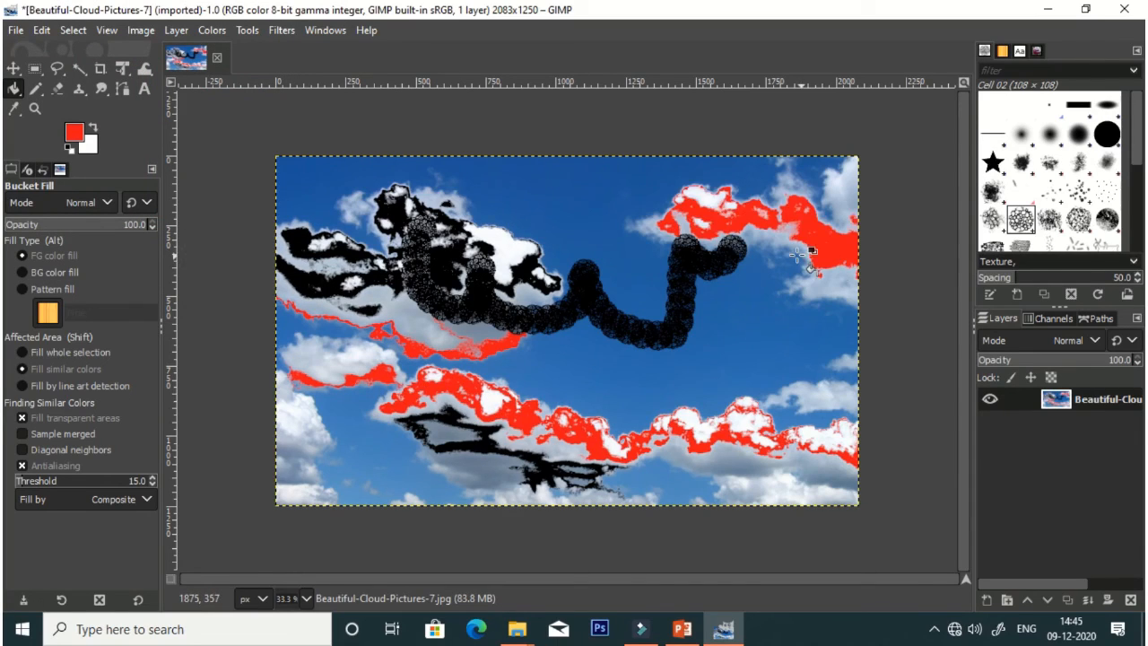
pyautogui.click(752, 364)
pyautogui.click(331, 450)
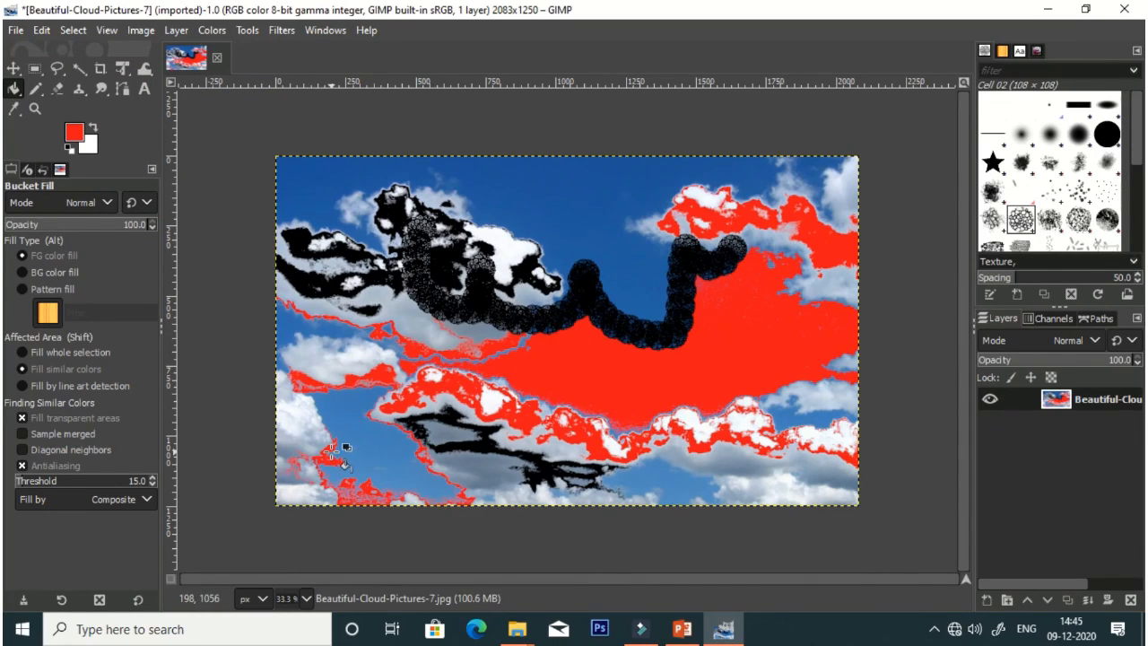
# Step: Undo the last five red fills
pyautogui.hotkey('ctrl', 'z')
pyautogui.hotkey('ctrl', 'z')
pyautogui.hotkey('ctrl', 'z')
pyautogui.hotkey('ctrl', 'z')
pyautogui.hotkey('ctrl', 'z')
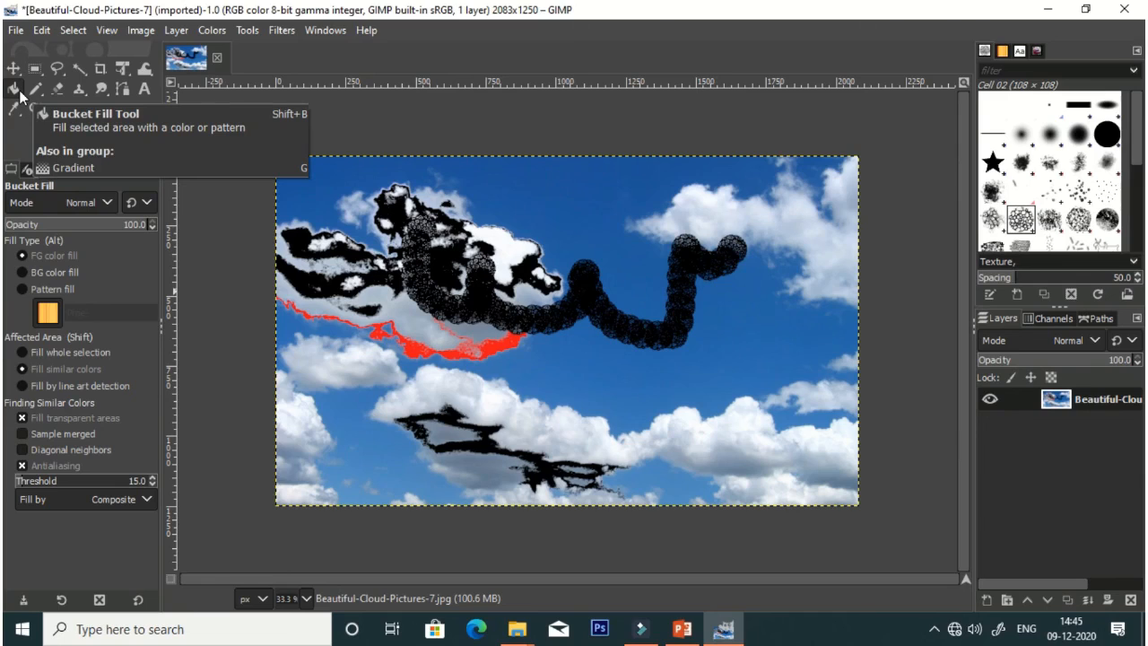
# Step: Apply a linear red-to-white FG to BG gradient about 213 px long, running upward near the image's left edge
pyautogui.press('g')
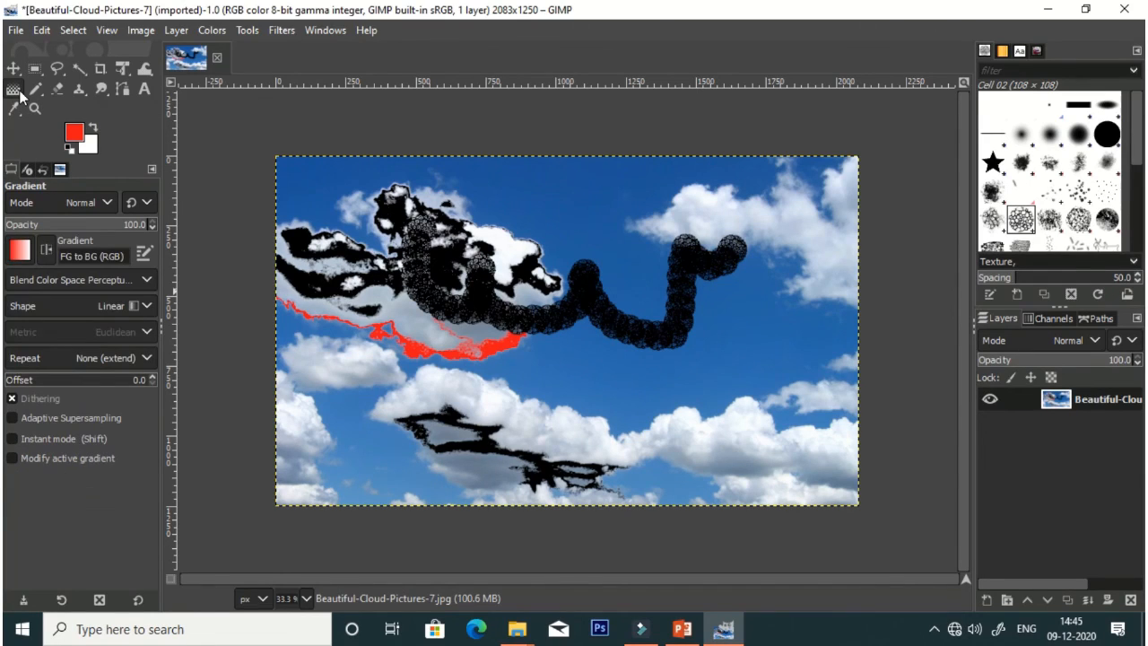
pyautogui.moveTo(326, 347); pyautogui.dragTo(321, 287)
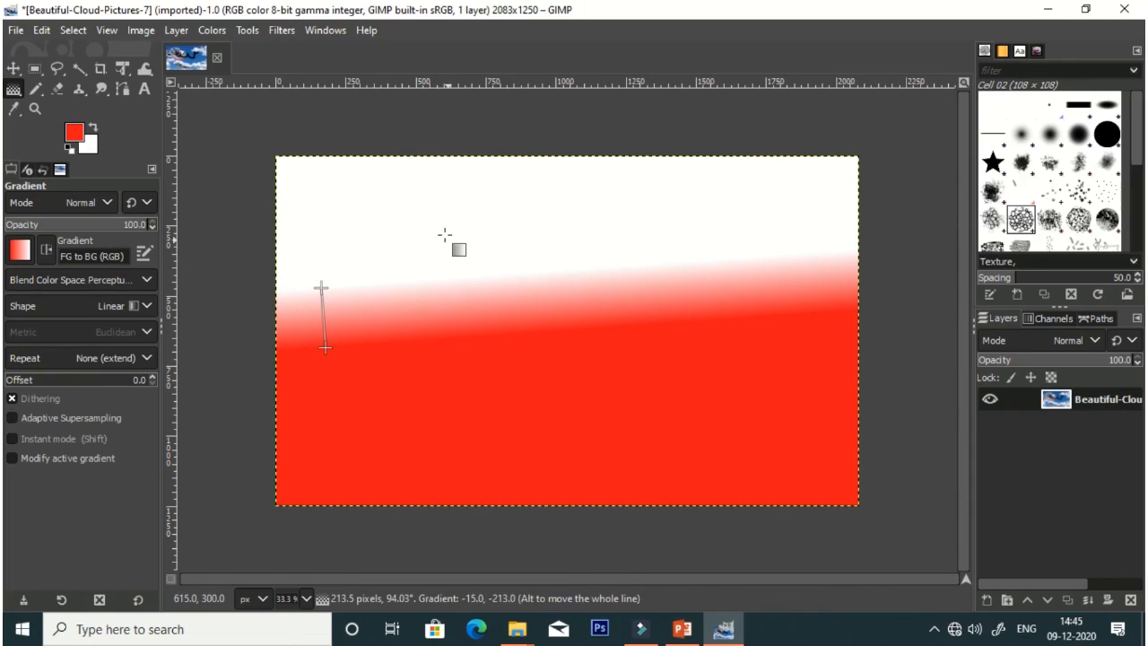